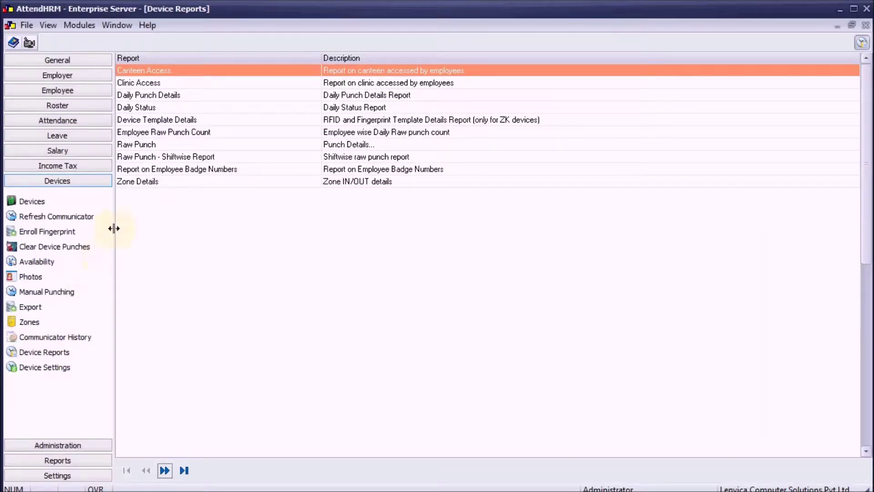
- Open the Raw Punch - Shiftwise Report and select the 6:00:00 AM - 2:00:00 PM shift
{"action": "double_click", "coordinate": [150, 158]}
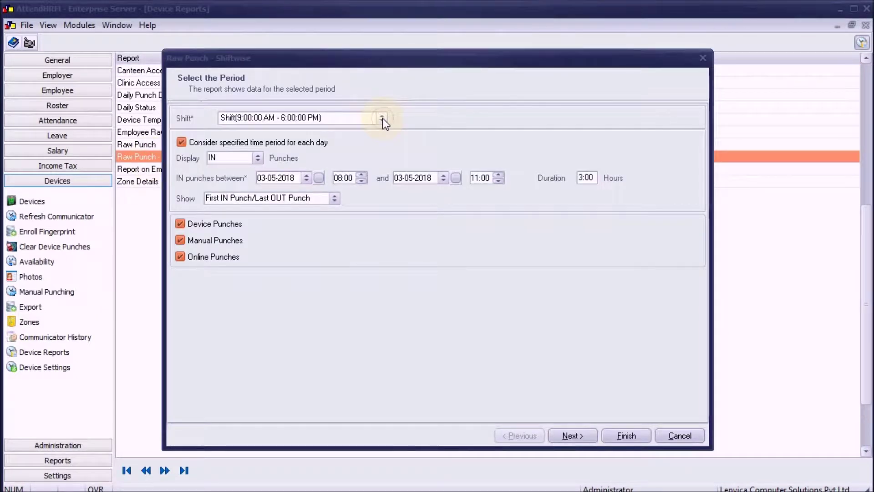
{"action": "left_click", "coordinate": [382, 118]}
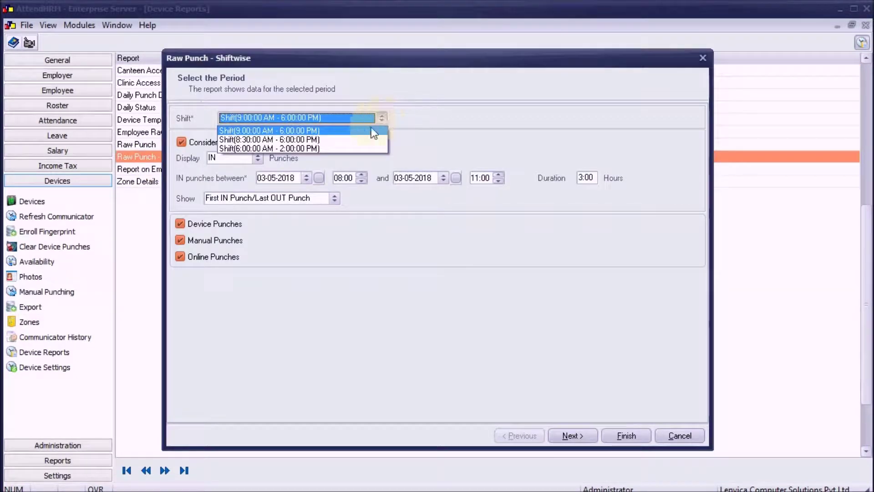
{"action": "left_click", "coordinate": [366, 149]}
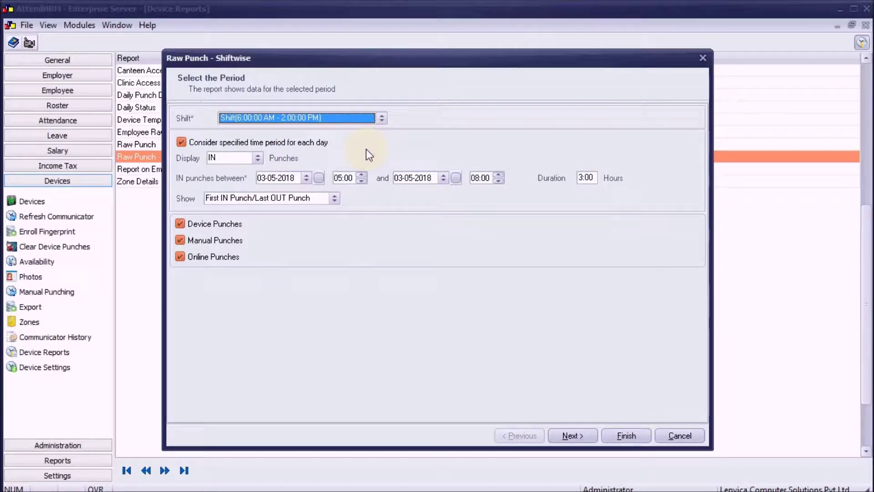
- Set both the start and end dates of the IN punch period to Today
{"action": "left_click", "coordinate": [319, 178]}
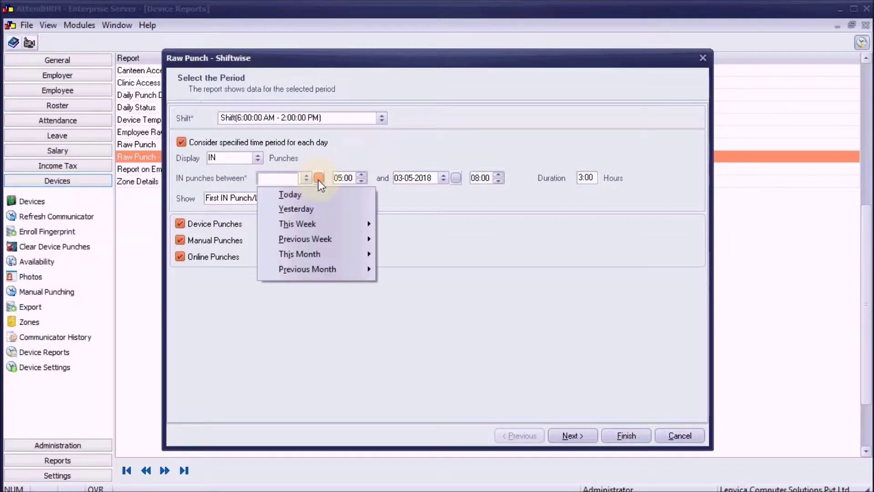
{"action": "left_click", "coordinate": [315, 192]}
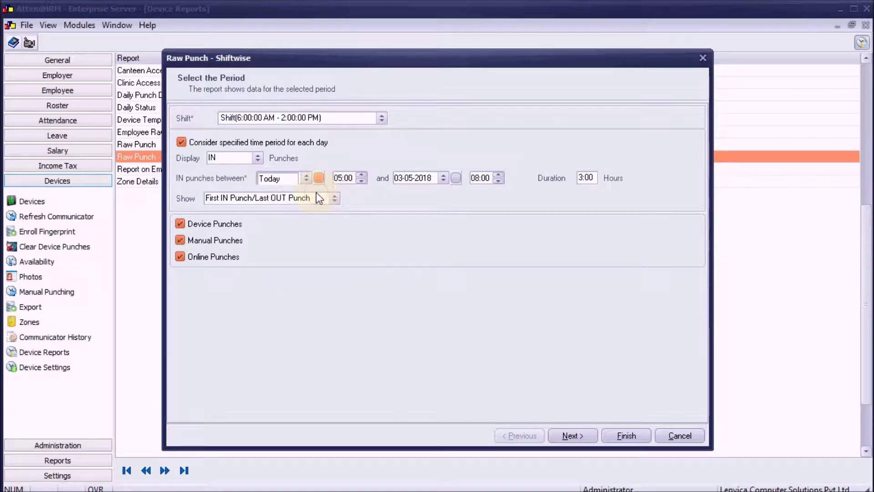
{"action": "left_click", "coordinate": [456, 178]}
{"action": "left_click", "coordinate": [443, 197]}
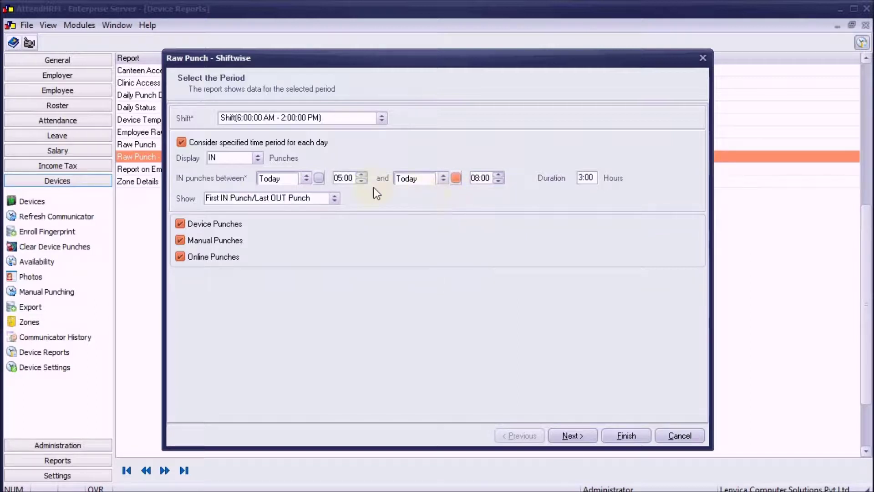
- Set the report to show All Punches and generate it
{"action": "left_click", "coordinate": [337, 198]}
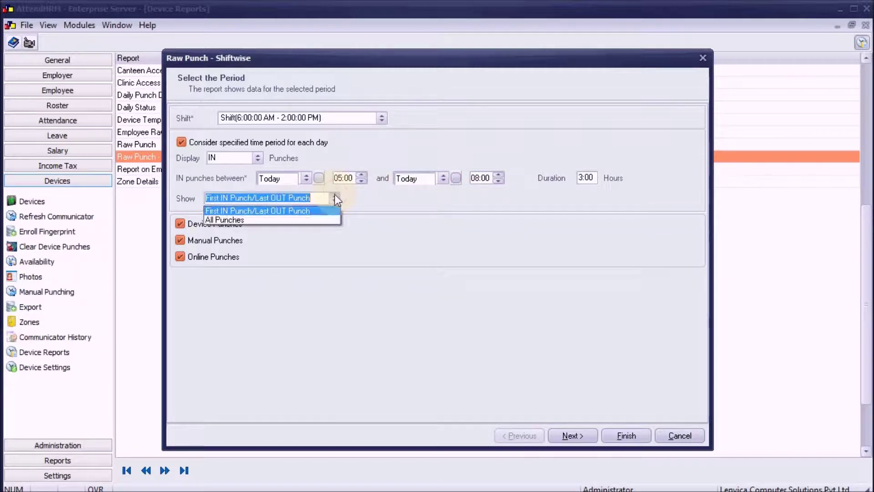
{"action": "left_click", "coordinate": [336, 219]}
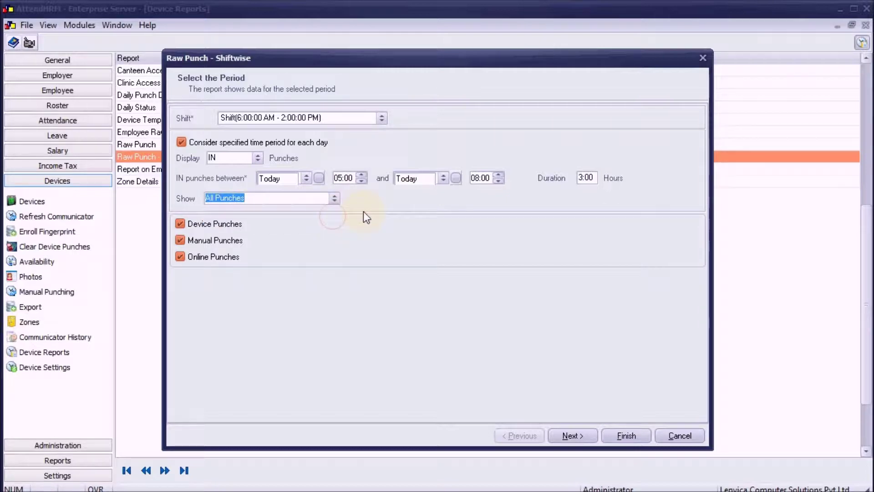
{"action": "left_click", "coordinate": [633, 436]}
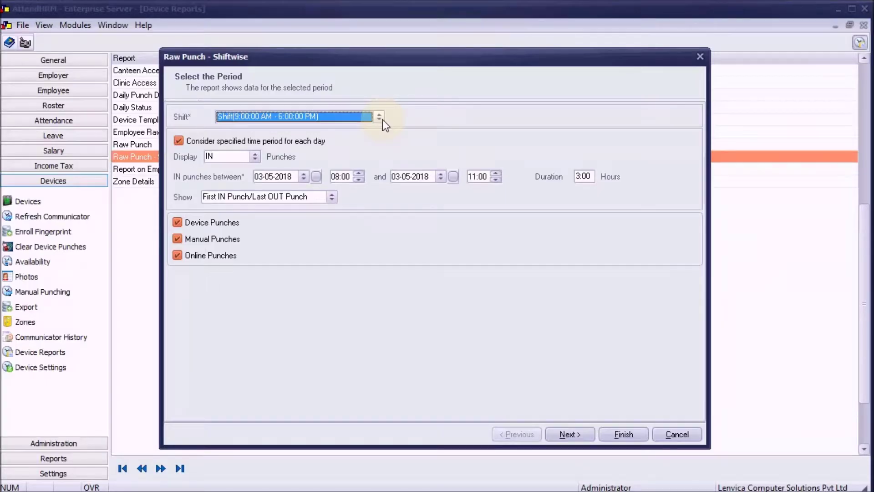
- In a new shiftwise report, select the 6:00:00 AM - 2:00:00 PM shift and display IN and OUT punches
{"action": "left_click", "coordinate": [383, 119]}
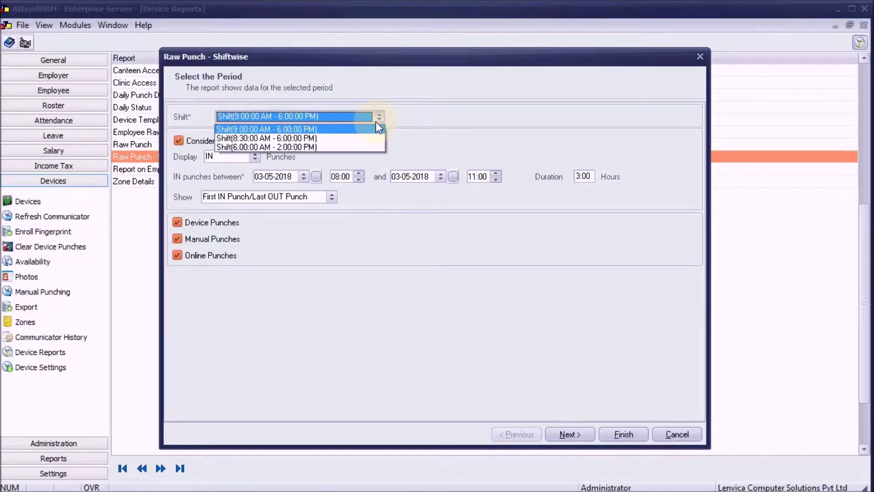
{"action": "left_click", "coordinate": [364, 147]}
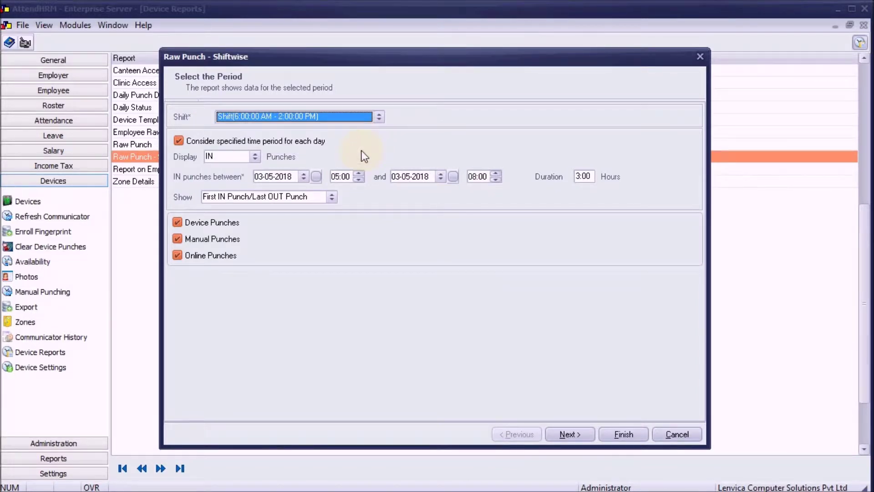
{"action": "left_click", "coordinate": [253, 155]}
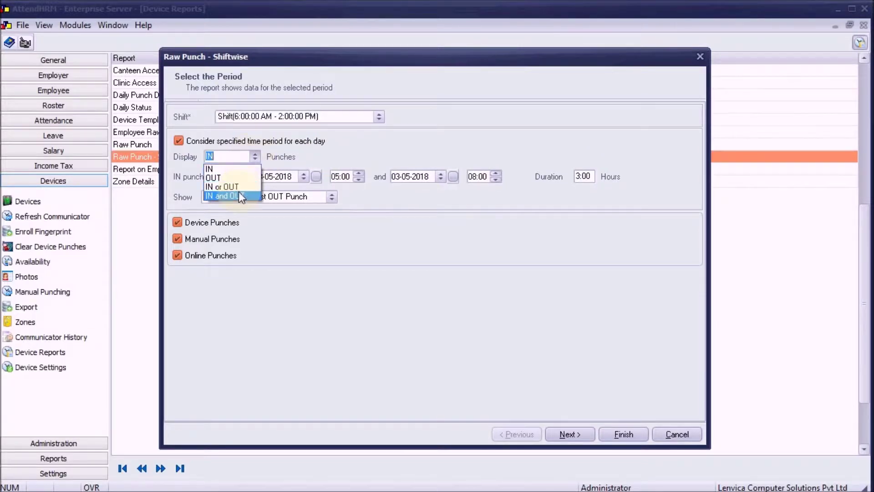
{"action": "left_click", "coordinate": [241, 196]}
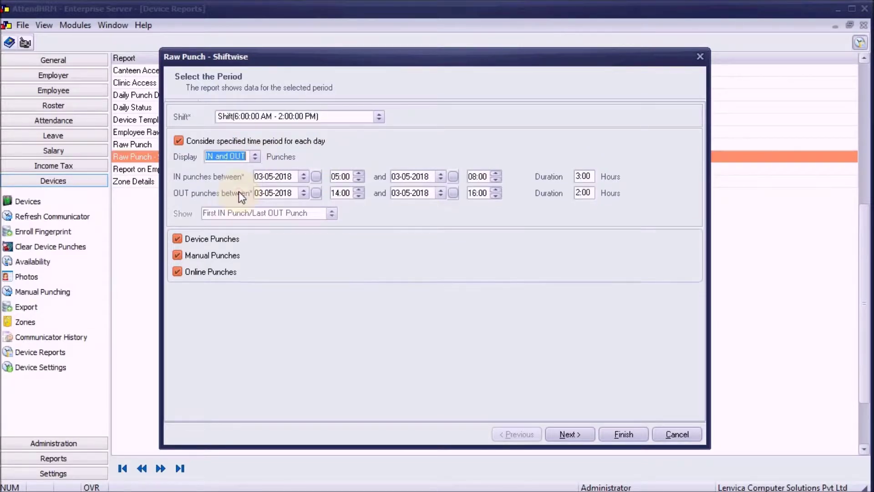
- Set the IN and OUT punch dates to Today, start the OUT punches at 13:00, and generate the report
{"action": "left_click", "coordinate": [316, 176]}
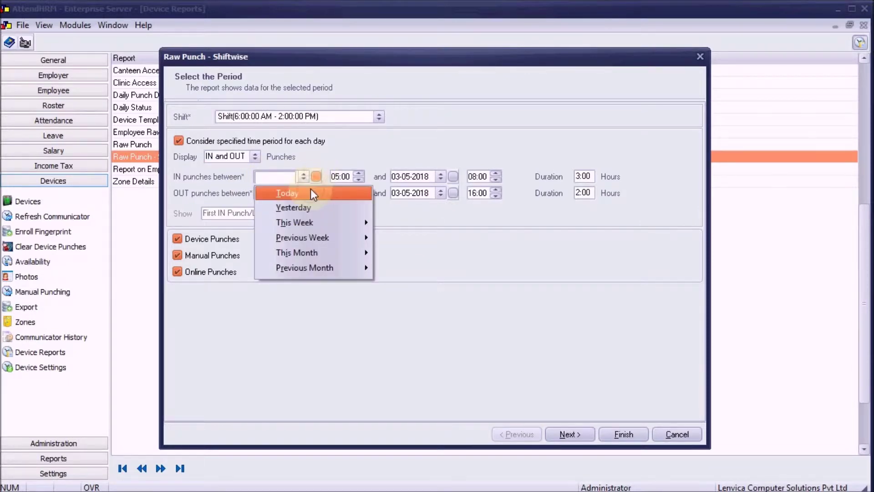
{"action": "left_click", "coordinate": [310, 188]}
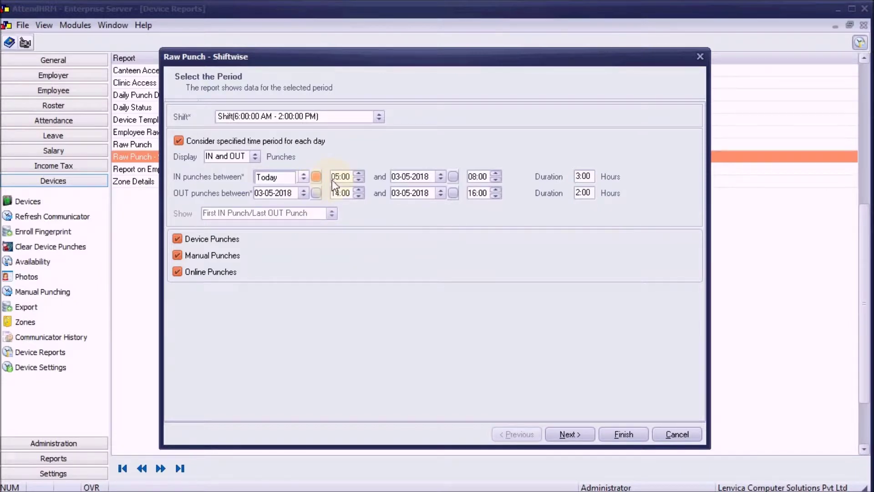
{"action": "left_click", "coordinate": [334, 193]}
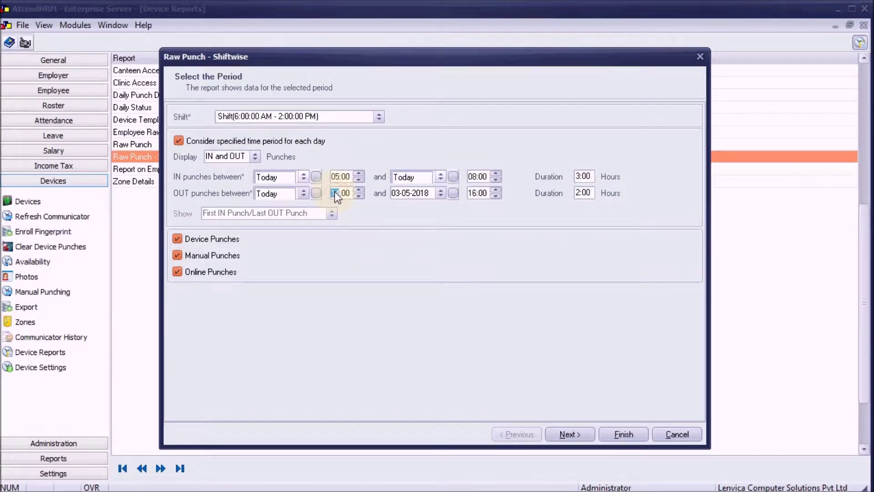
{"action": "type", "text": "13"}
{"action": "left_click", "coordinate": [476, 192]}
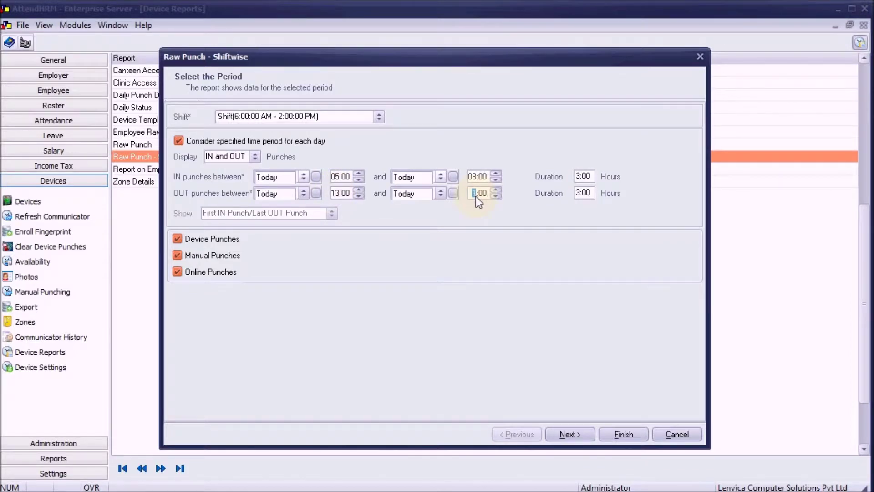
{"action": "left_click", "coordinate": [629, 433]}
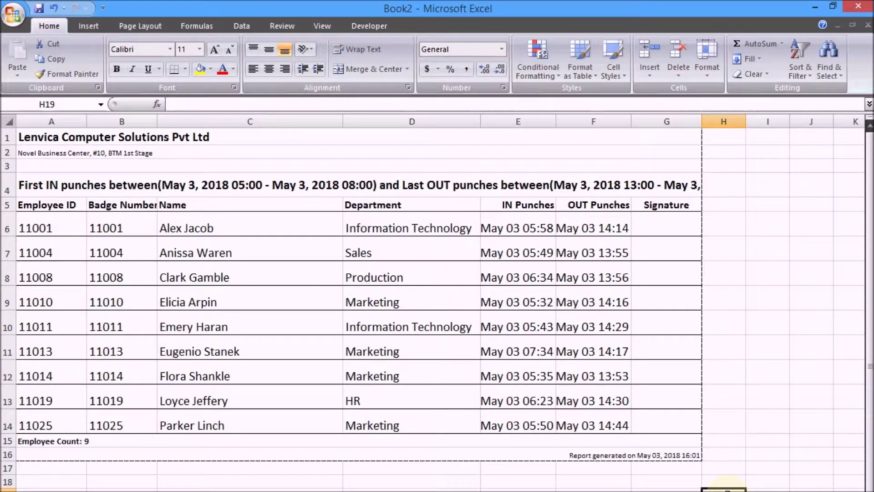
{"action": "left_click", "coordinate": [767, 490]}
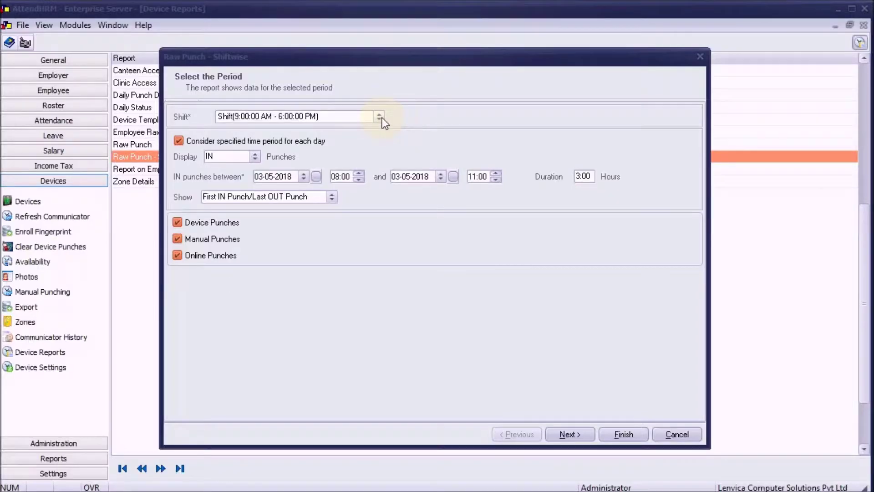
- For another report, select the 6:00:00 AM - 2:00:00 PM shift and start the IN punches on the previous week's Monday at 06:01
{"action": "left_click", "coordinate": [381, 117]}
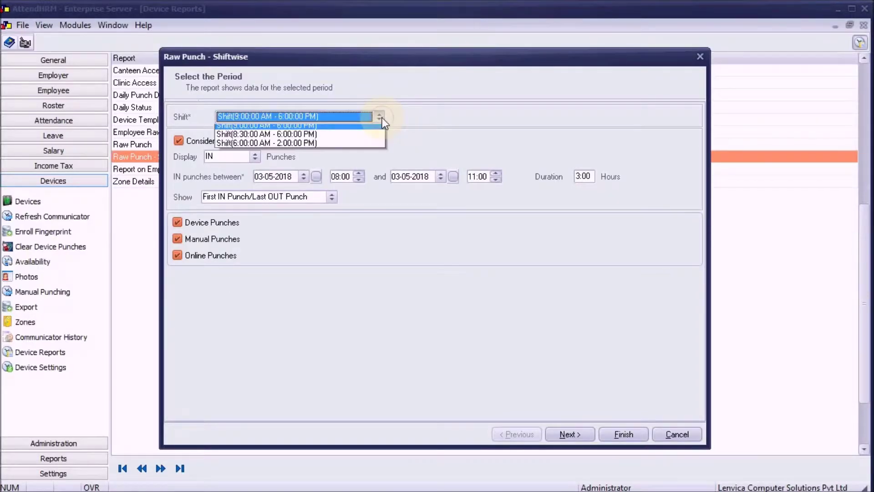
{"action": "left_click", "coordinate": [376, 145]}
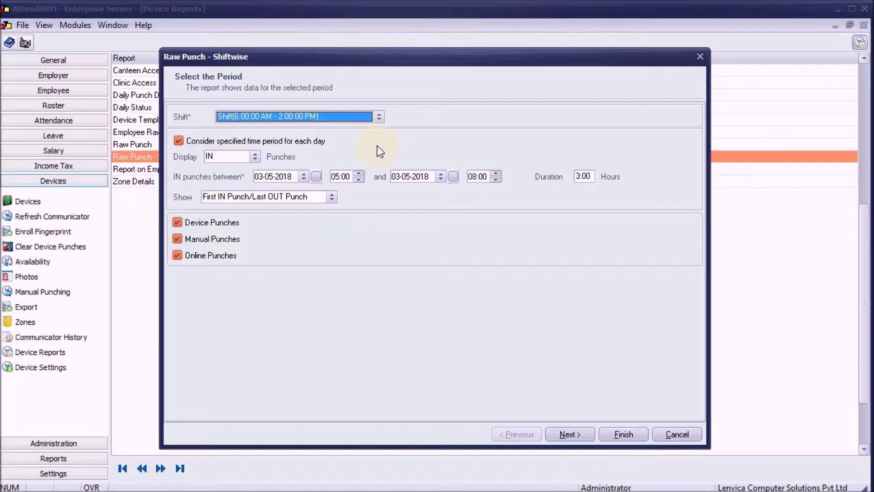
{"action": "left_click", "coordinate": [315, 173]}
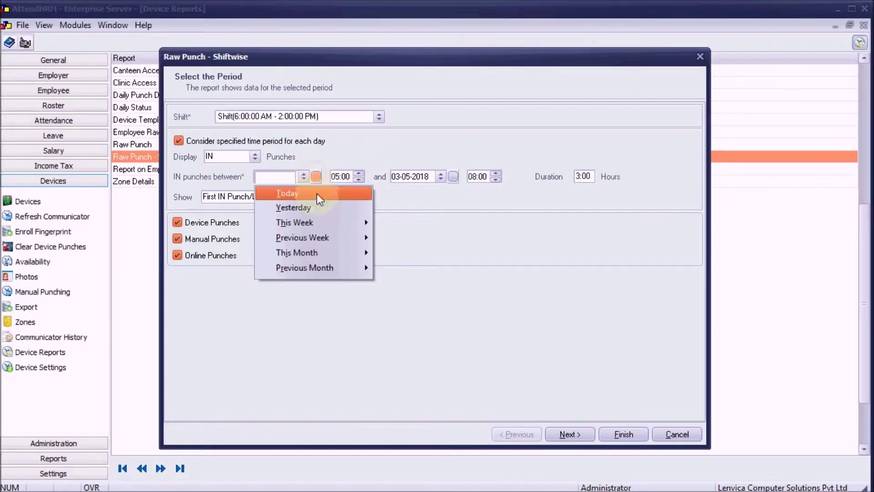
{"action": "mouse_move", "coordinate": [320, 234]}
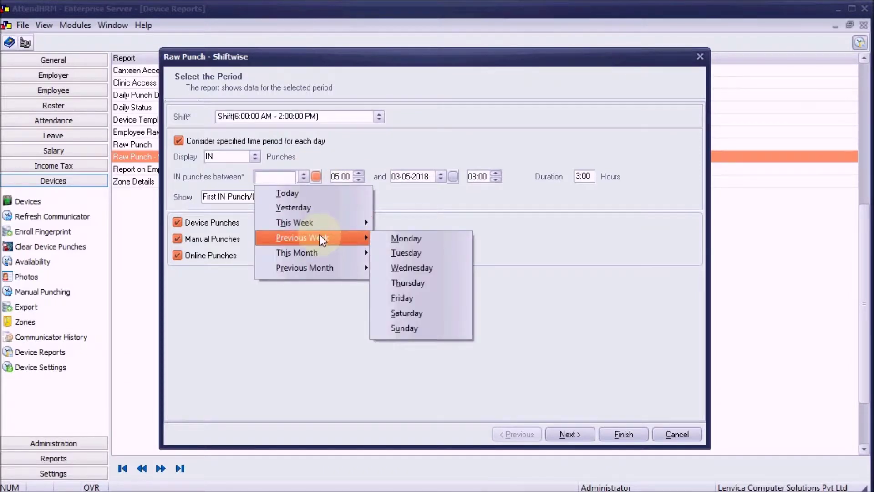
{"action": "left_click", "coordinate": [392, 234]}
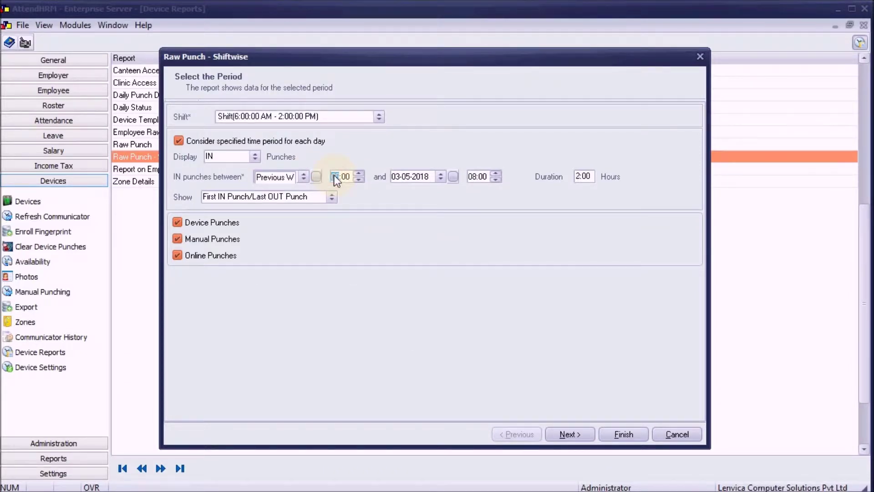
- End the IN punch period on Sunday of the previous week and generate the report
{"action": "left_click", "coordinate": [453, 176]}
{"action": "mouse_move", "coordinate": [458, 241]}
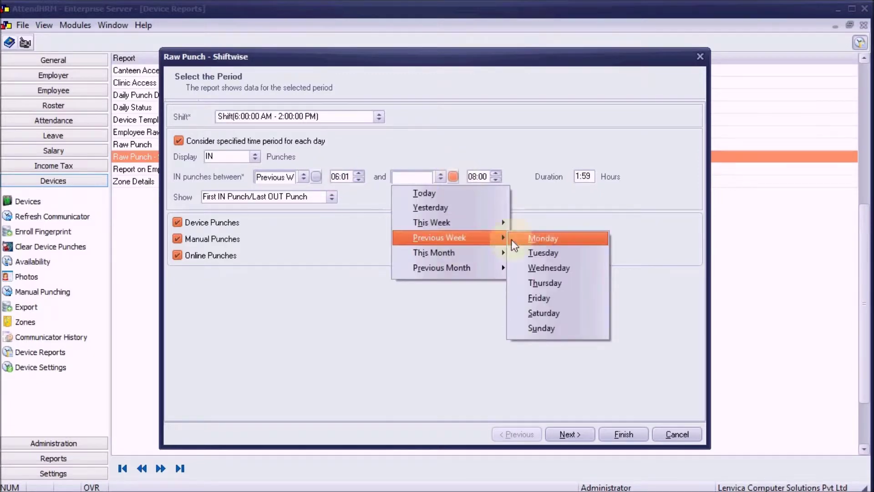
{"action": "left_click", "coordinate": [519, 328]}
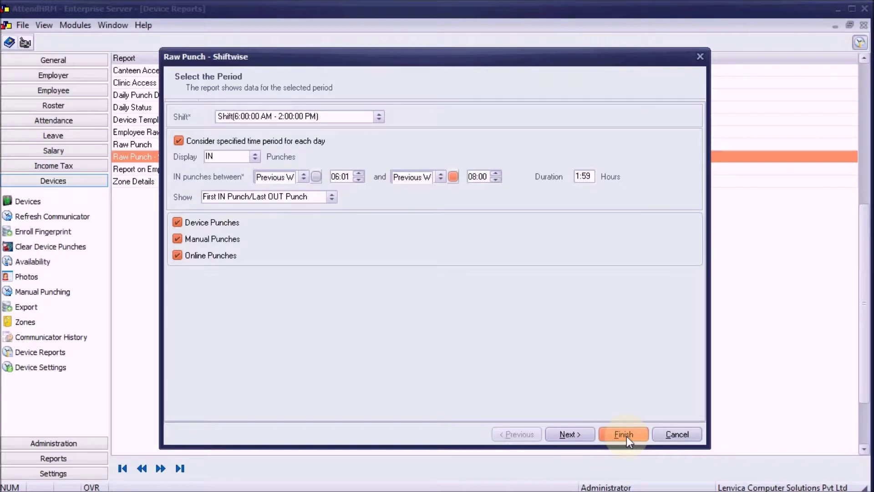
{"action": "left_click", "coordinate": [624, 434]}
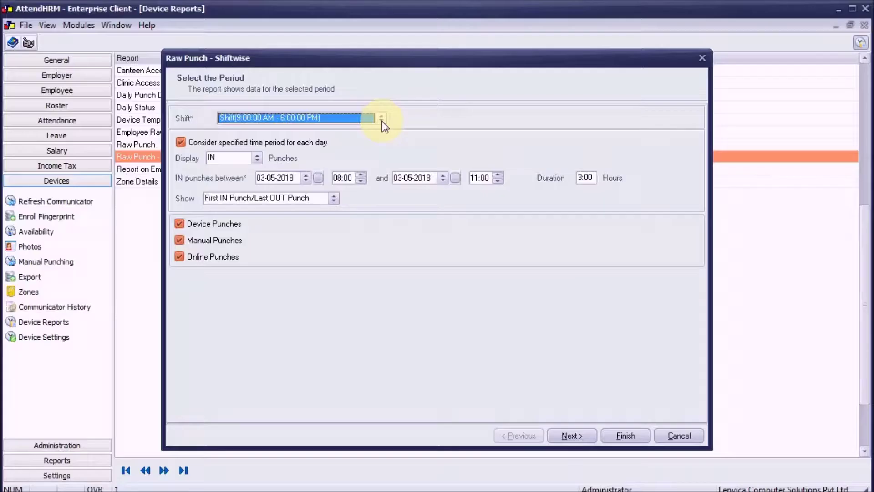
- Select the 6:00:00 AM - 2:00:00 PM shift and turn off considering the specified time period for each day
{"action": "left_click", "coordinate": [381, 118]}
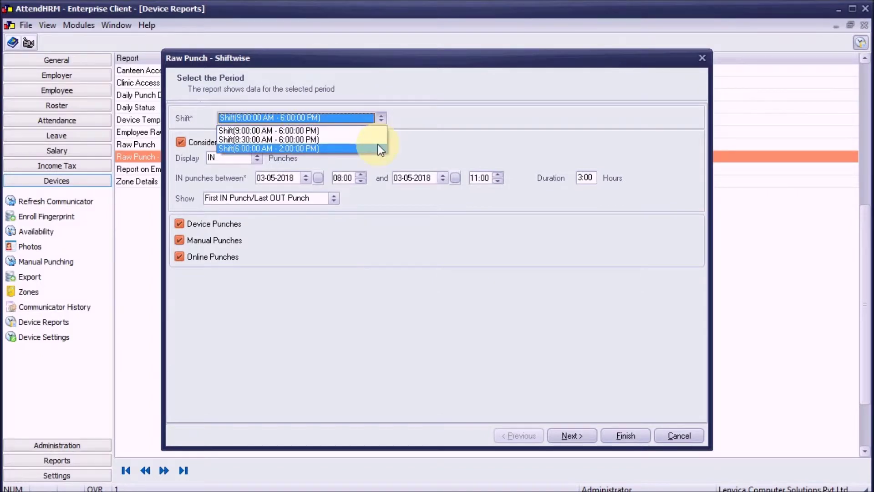
{"action": "left_click", "coordinate": [377, 144]}
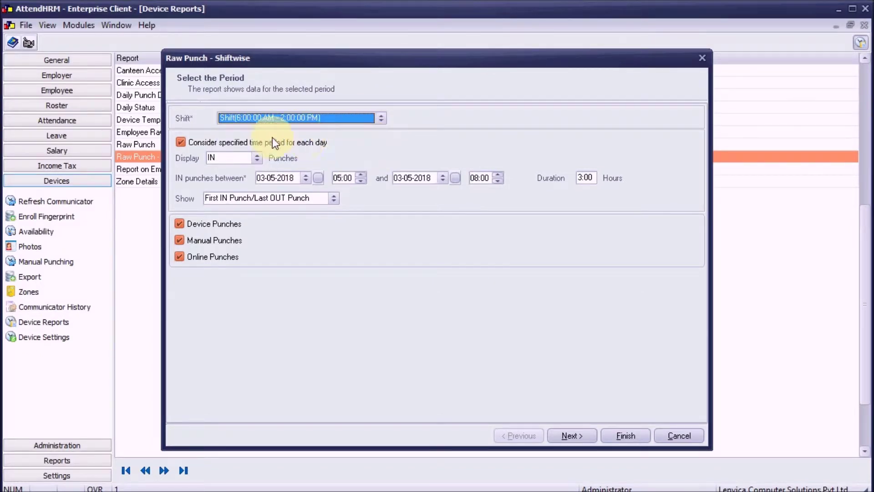
{"action": "left_click", "coordinate": [180, 142]}
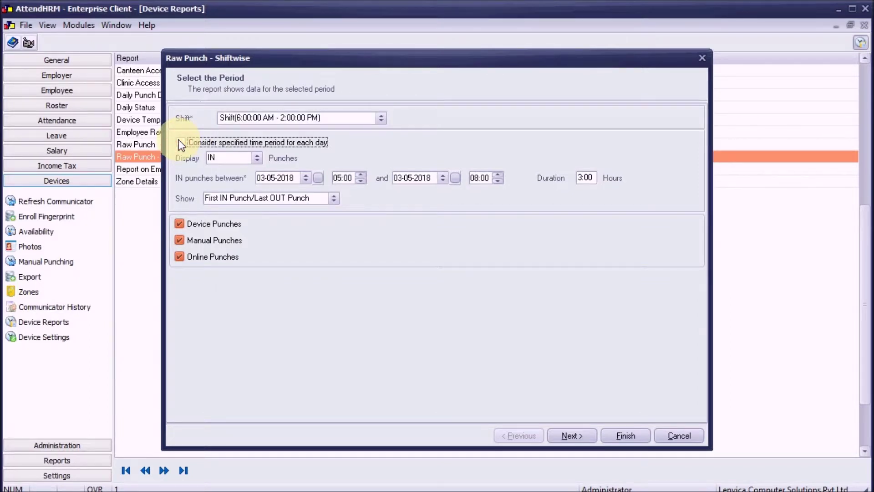
- Set the IN punch period from Monday to Sunday of the previous week, keeping First IN Punch/Last OUT Punch as the punches shown
{"action": "left_click", "coordinate": [317, 177]}
{"action": "mouse_move", "coordinate": [325, 237]}
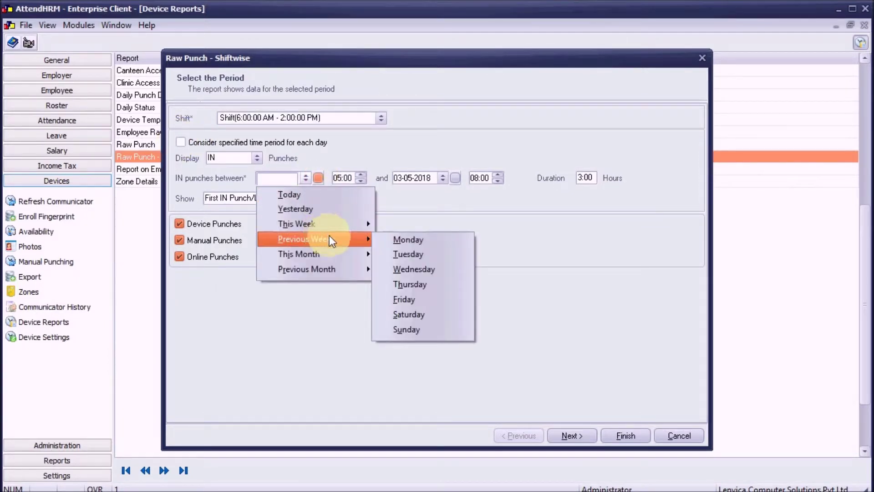
{"action": "left_click", "coordinate": [388, 239]}
{"action": "left_click", "coordinate": [455, 178]}
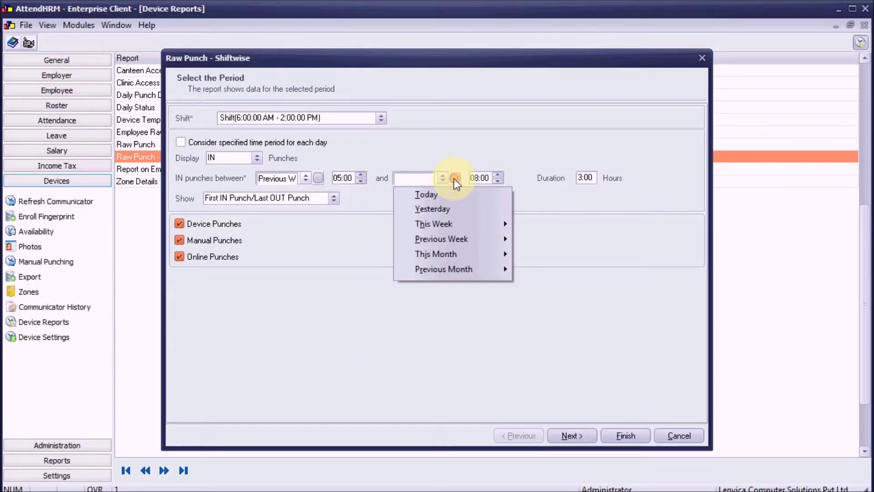
{"action": "mouse_move", "coordinate": [510, 246]}
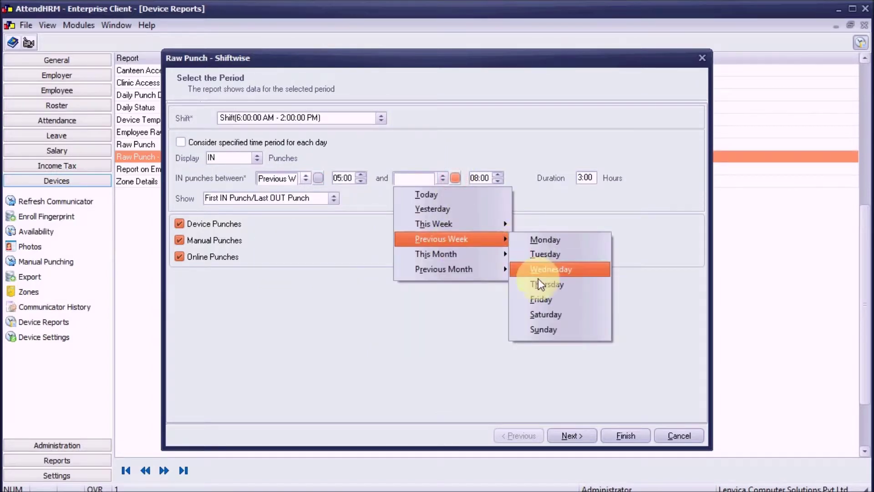
{"action": "left_click", "coordinate": [538, 325]}
{"action": "left_click", "coordinate": [337, 198]}
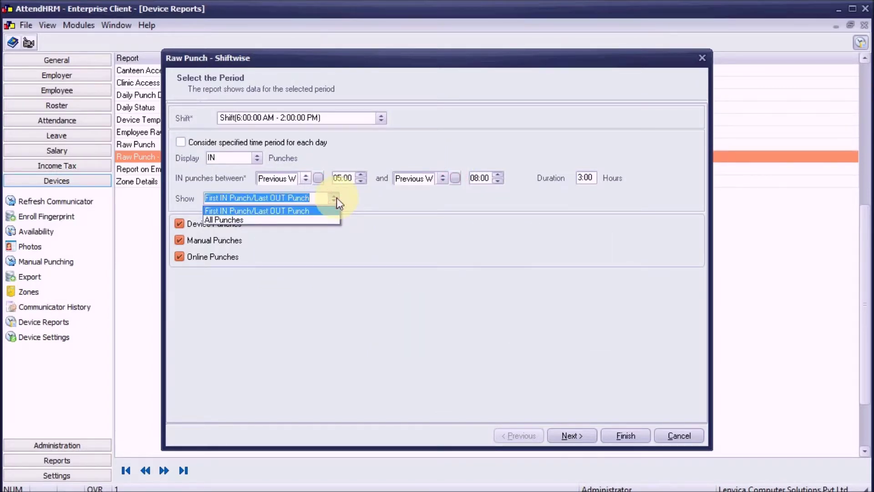
{"action": "left_click", "coordinate": [337, 198]}
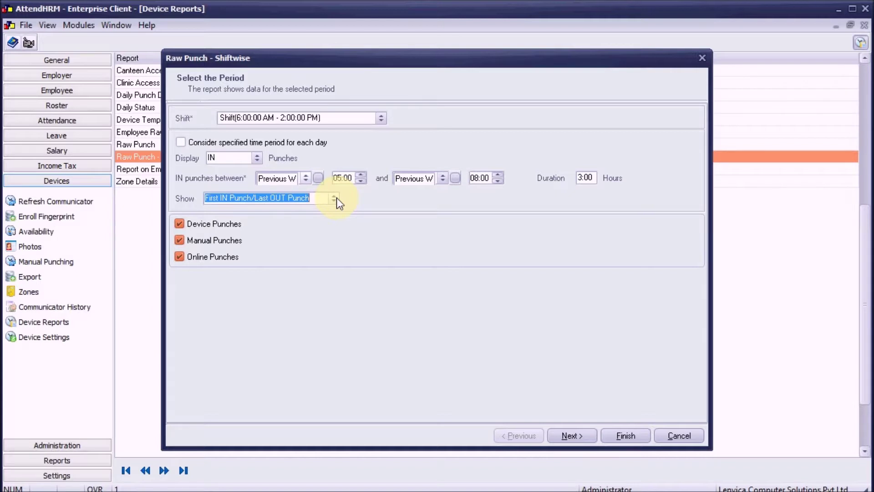
- Generate the shiftwise report of first IN punches for the previous week
{"action": "left_click", "coordinate": [635, 437]}
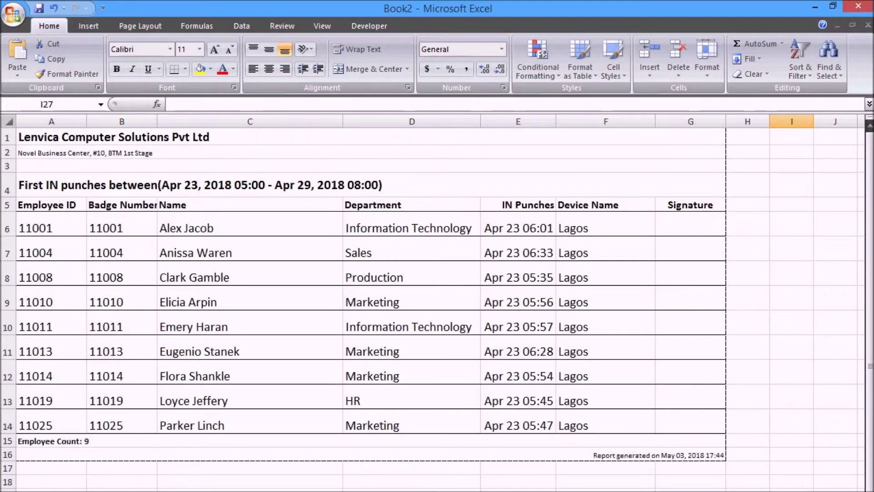
- For another report, select the 6:00:00 AM - 2:00:00 PM shift, without considering the time period for each day, and display IN or OUT punches
{"action": "left_click", "coordinate": [382, 118]}
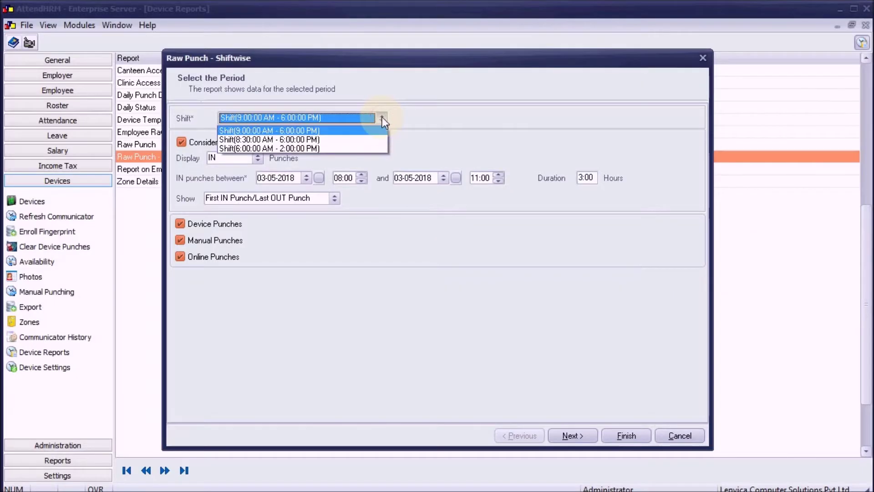
{"action": "left_click", "coordinate": [364, 148]}
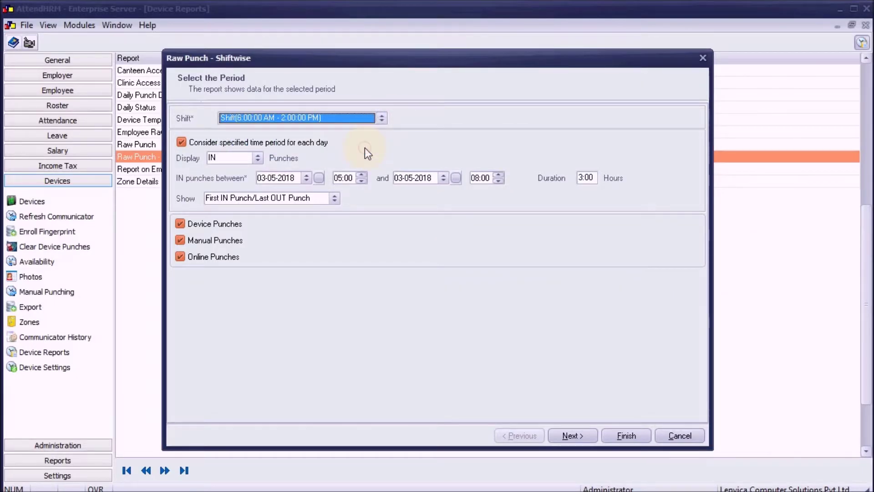
{"action": "left_click", "coordinate": [182, 142]}
{"action": "left_click", "coordinate": [258, 157]}
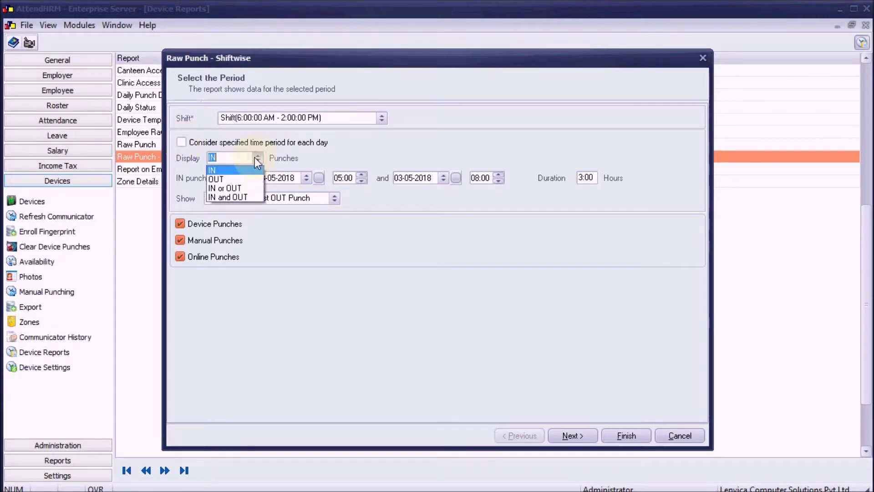
{"action": "left_click", "coordinate": [254, 187]}
- Set the IN punch dates from Monday to Sunday of the previous week
{"action": "left_click", "coordinate": [318, 178]}
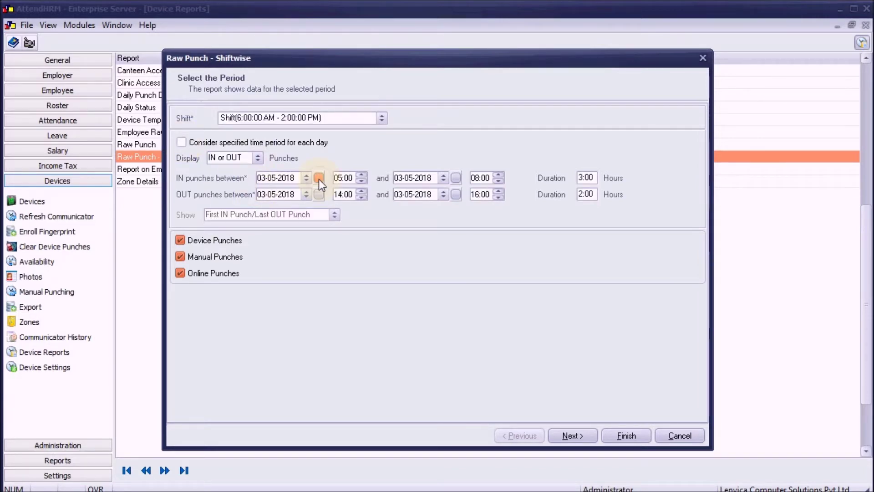
{"action": "mouse_move", "coordinate": [328, 237]}
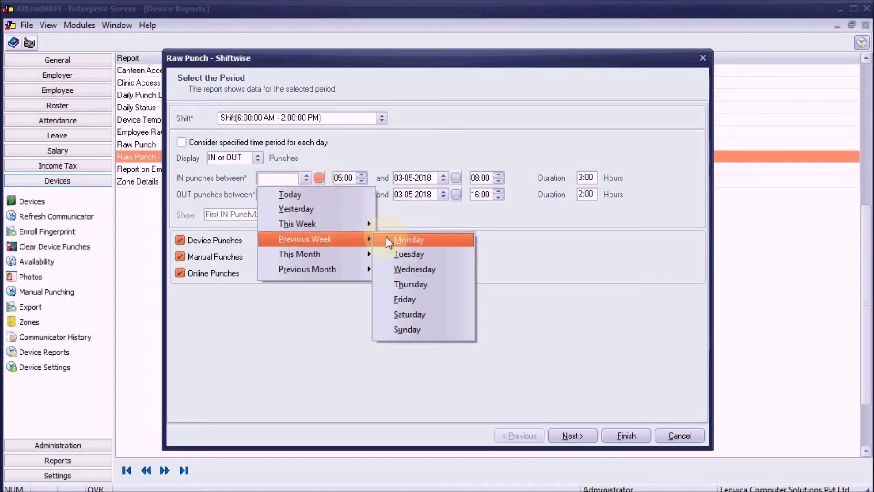
{"action": "left_click", "coordinate": [393, 237]}
{"action": "left_click", "coordinate": [456, 178]}
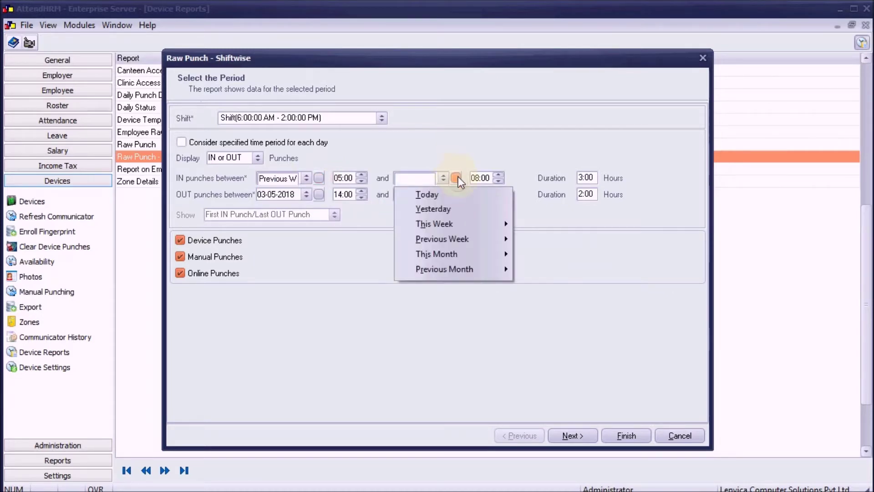
{"action": "mouse_move", "coordinate": [478, 237]}
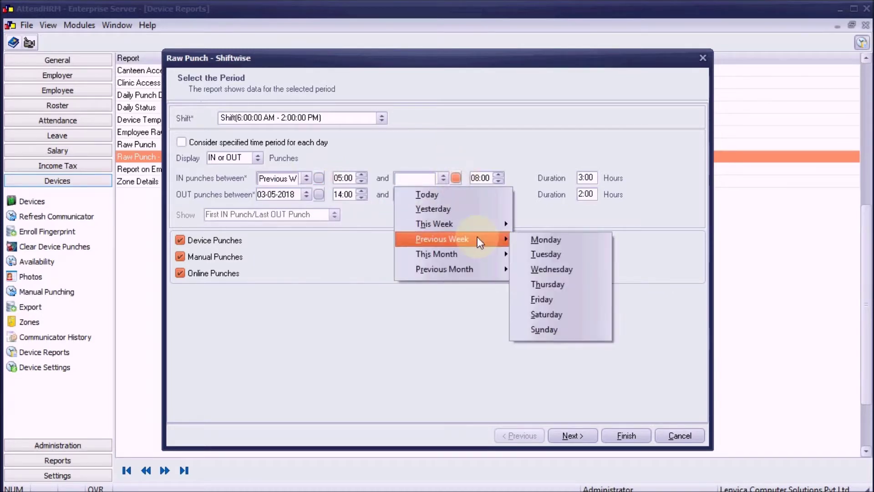
{"action": "left_click", "coordinate": [547, 329]}
- Set the OUT punch dates from Monday to Sunday of the previous week
{"action": "left_click", "coordinate": [319, 194]}
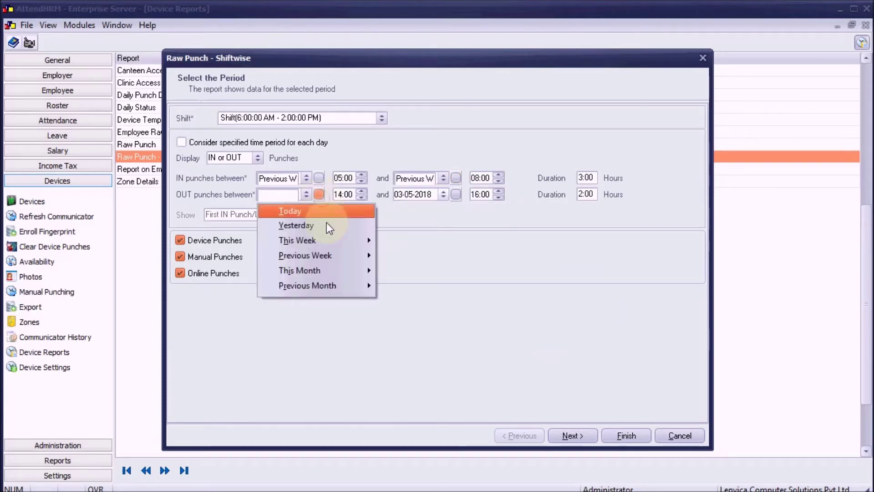
{"action": "mouse_move", "coordinate": [355, 259]}
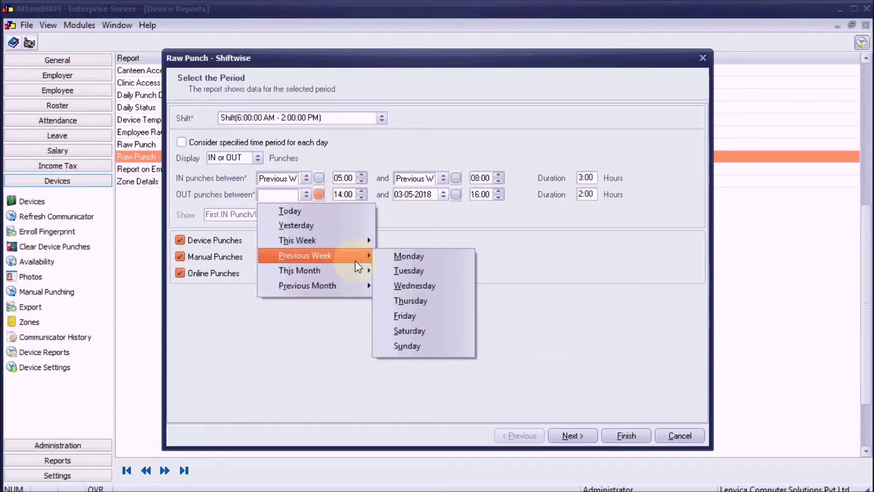
{"action": "left_click", "coordinate": [427, 258]}
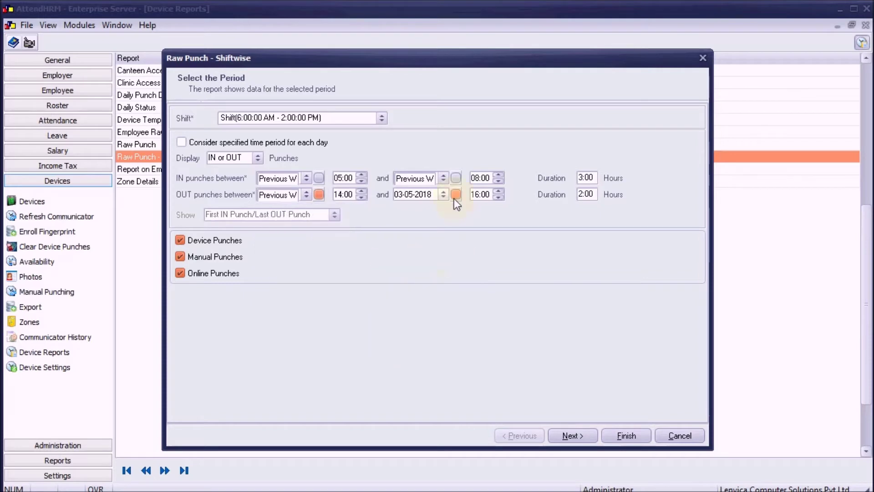
{"action": "left_click", "coordinate": [455, 195]}
{"action": "mouse_move", "coordinate": [471, 255]}
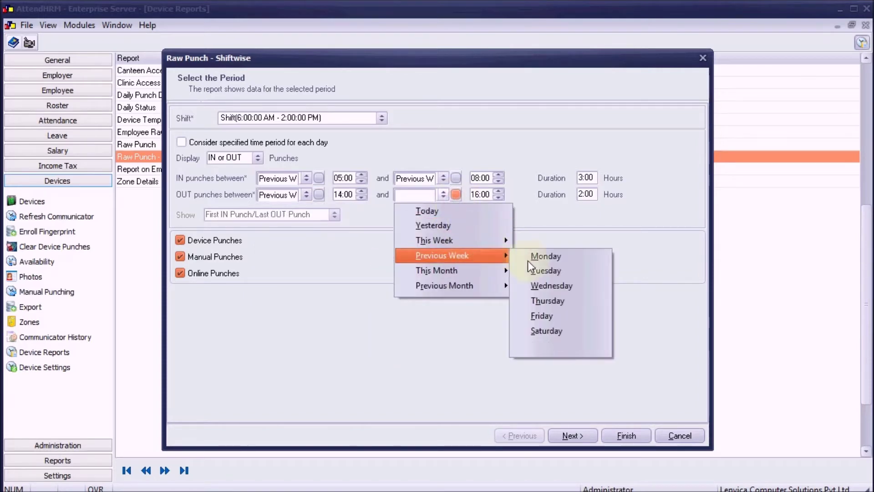
{"action": "left_click", "coordinate": [539, 342]}
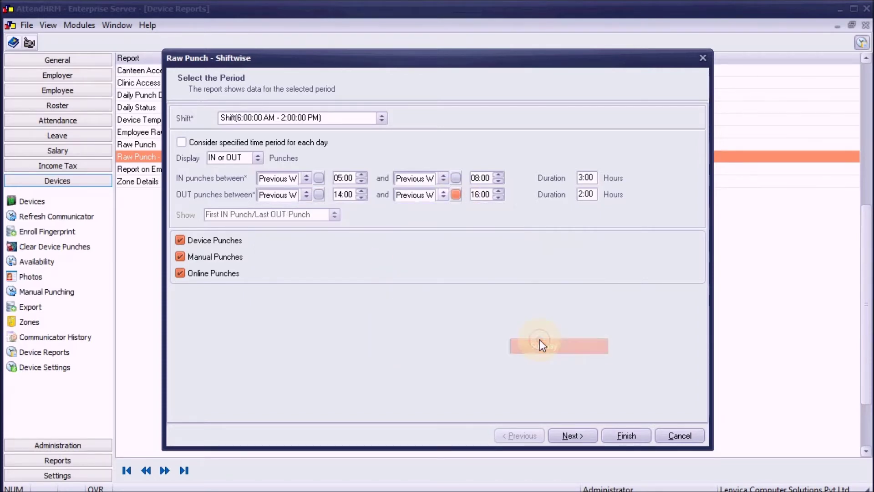
- Exclude device and manual punches, keeping only online punches, and generate the report
{"action": "left_click", "coordinate": [182, 240]}
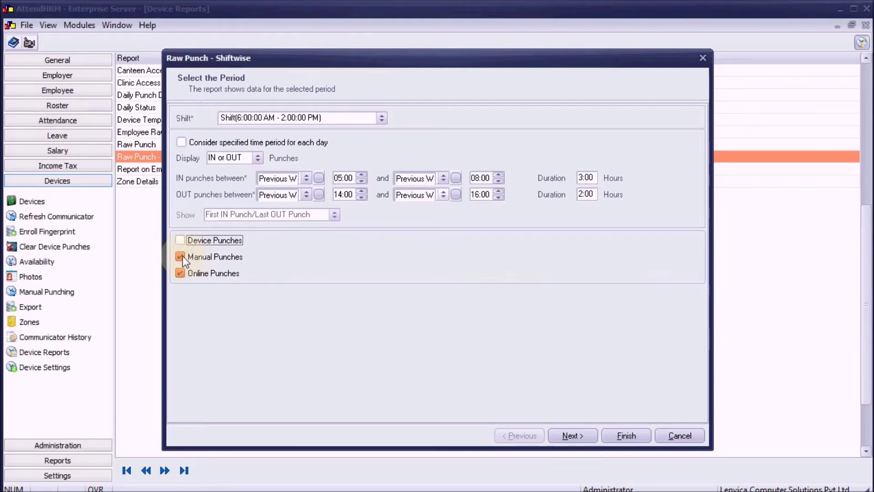
{"action": "left_click", "coordinate": [182, 256]}
{"action": "left_click", "coordinate": [625, 435]}
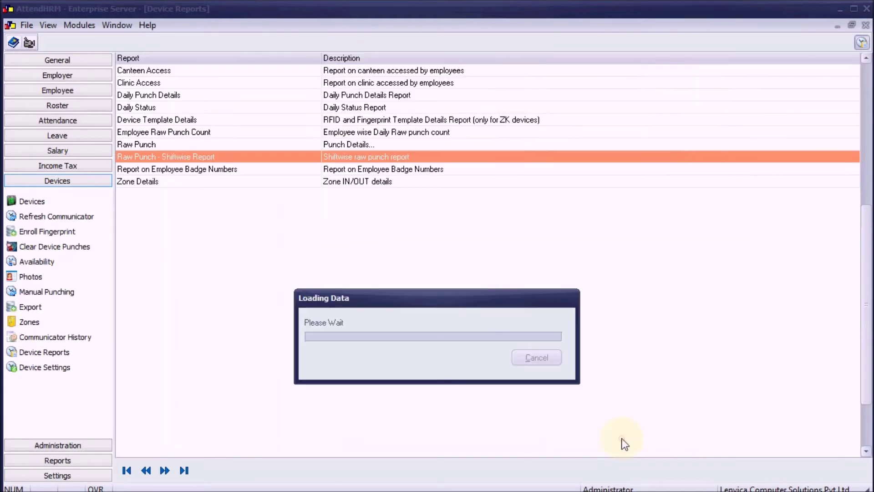